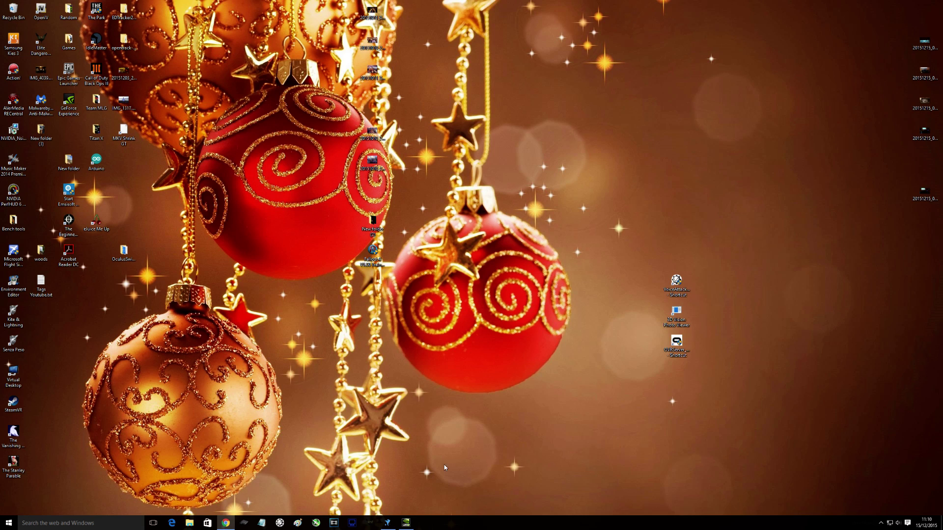
# Bring up the NVIDIA Control Panel on its Set up G-SYNC page, with full-screen G-SYNC enabled
pyautogui.click(407, 522)
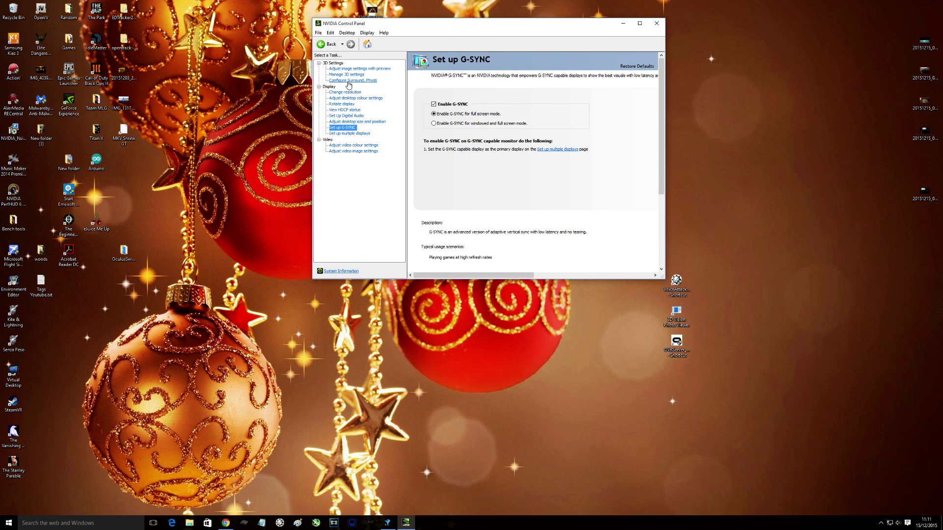
# Switch to Manage 3D settings to show the Global Settings list
pyautogui.click(346, 75)
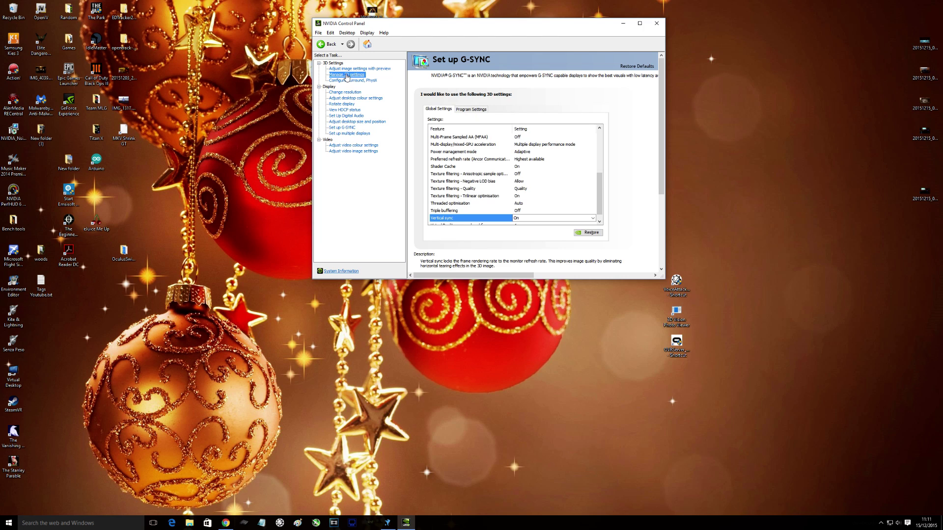
# Find Vertical sync in the Global Settings list and set it to On
pyautogui.moveTo(600, 187); pyautogui.dragTo(597, 161)
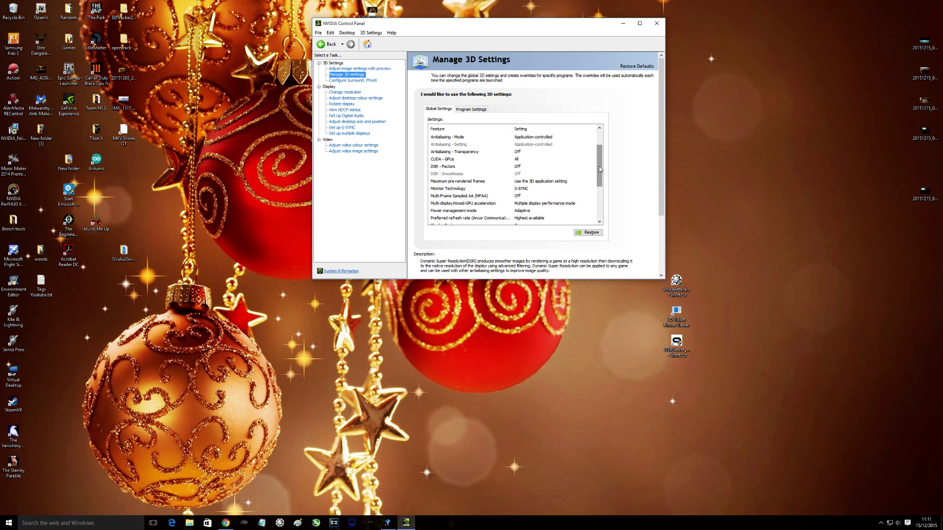
pyautogui.scroll(-3, 599, 169)
pyautogui.click(594, 216)
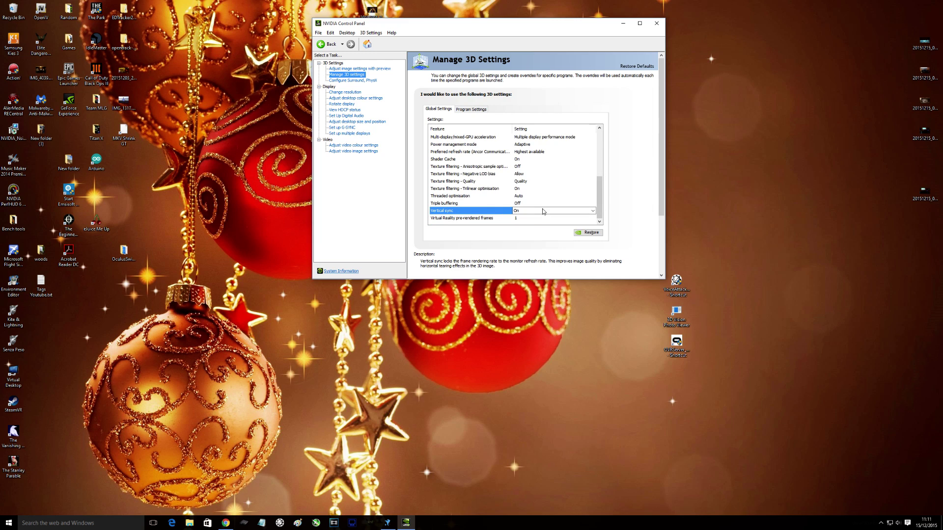
pyautogui.click(592, 211)
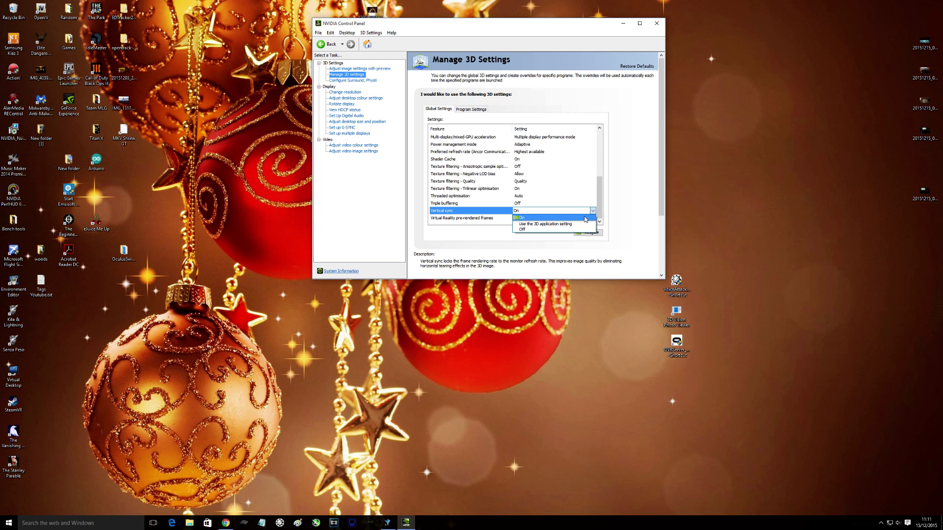
pyautogui.click(544, 218)
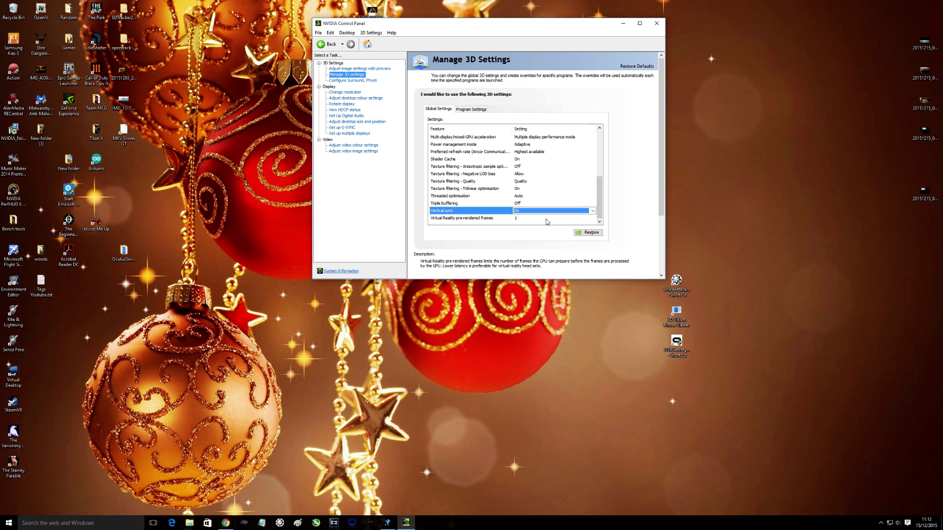
pyautogui.click(592, 211)
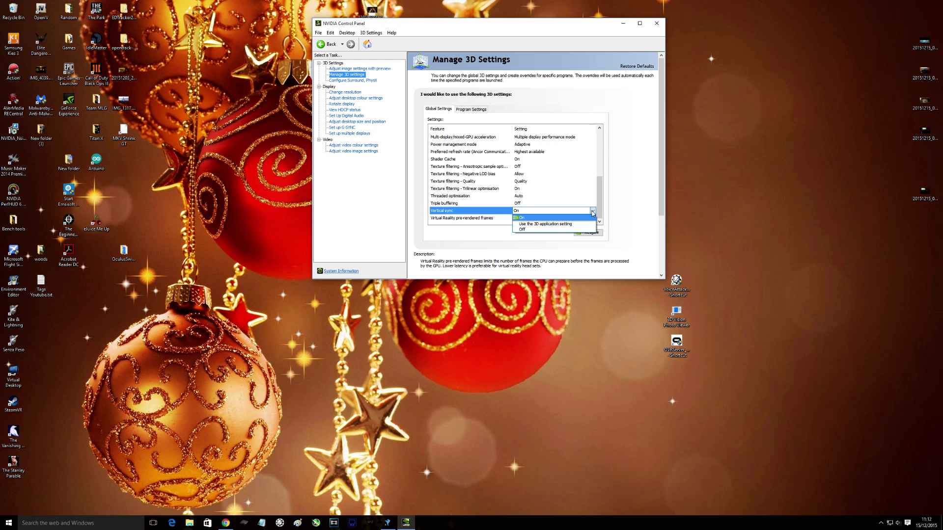
pyautogui.click(552, 219)
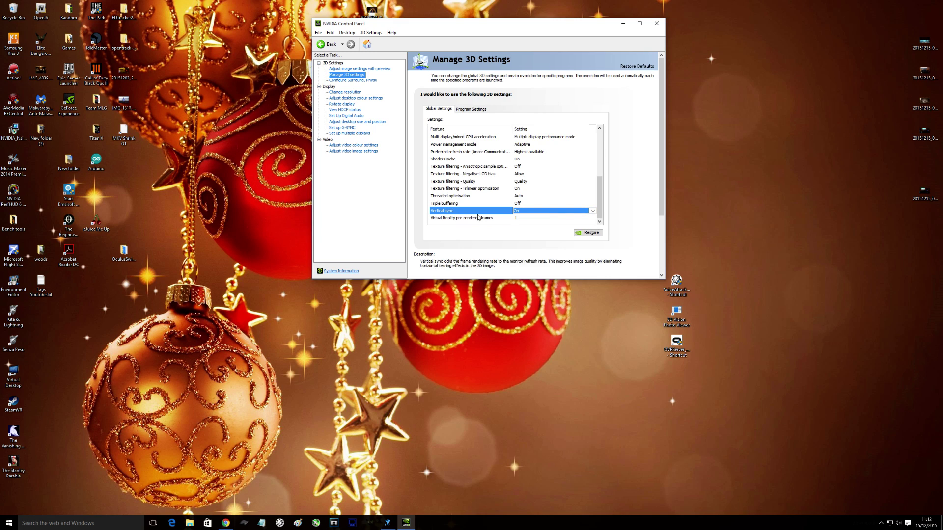
pyautogui.scroll(-1, 641, 212)
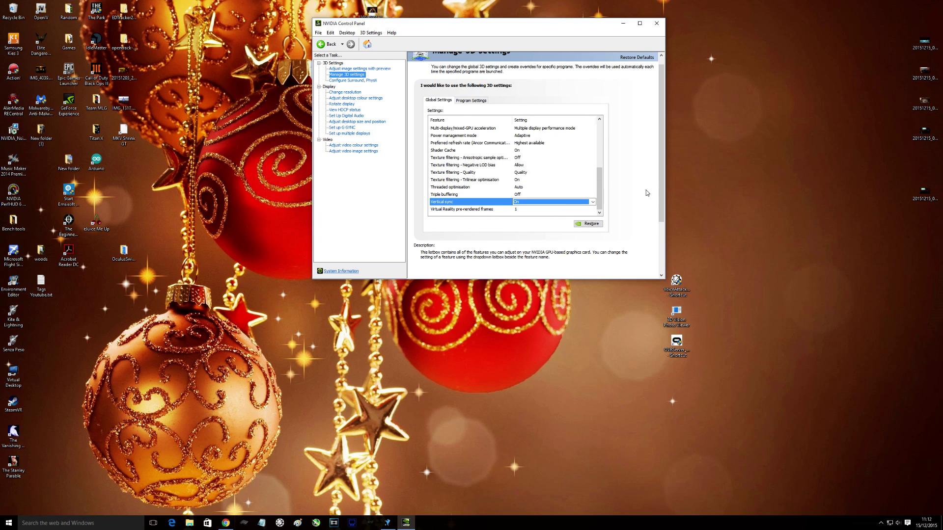
pyautogui.scroll(-3, 633, 202)
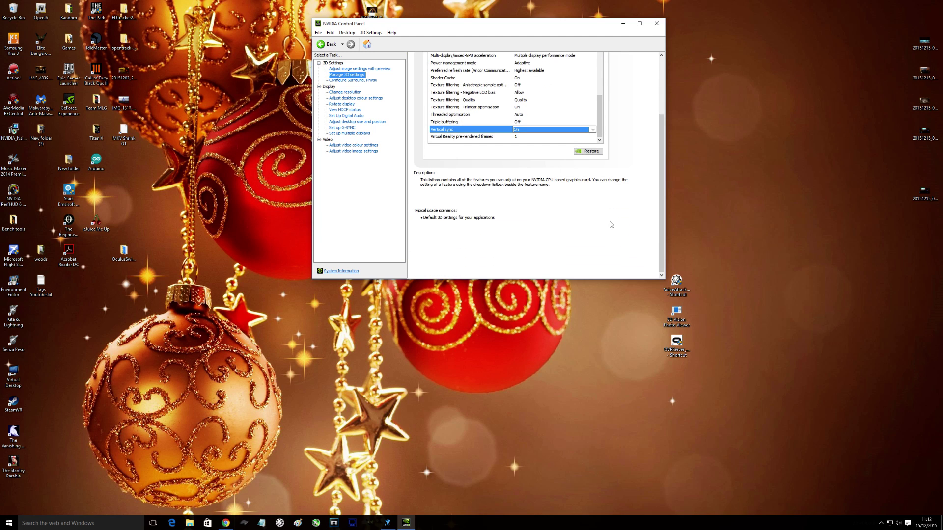
pyautogui.scroll(3, 611, 226)
pyautogui.scroll(-3, 611, 225)
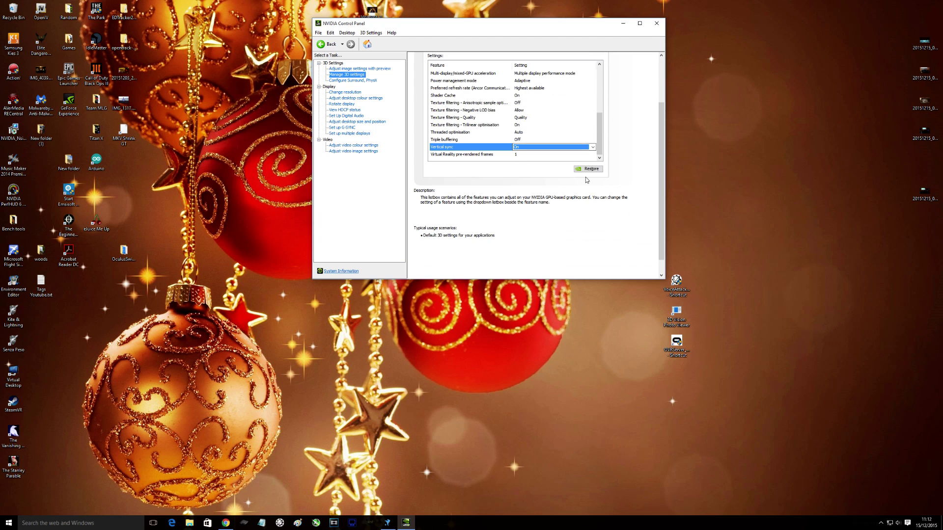
pyautogui.scroll(-1, 626, 172)
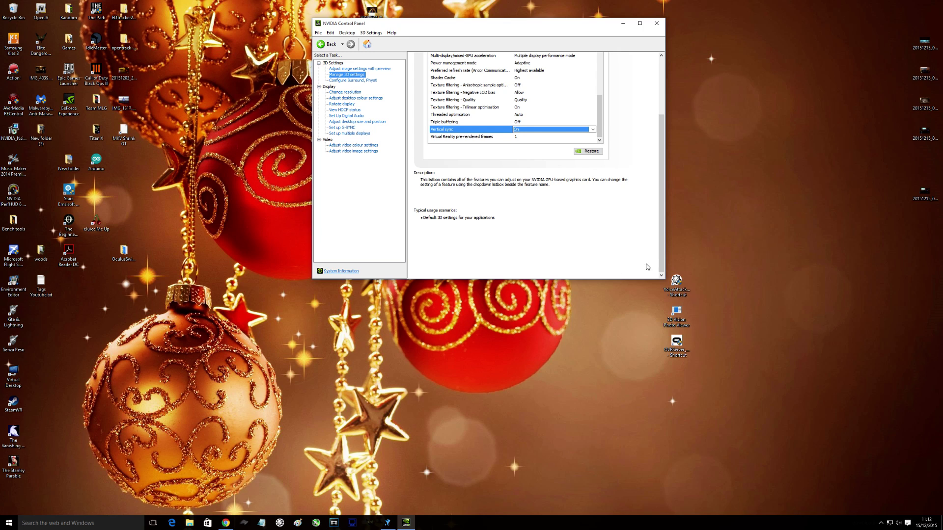
pyautogui.scroll(2, 609, 228)
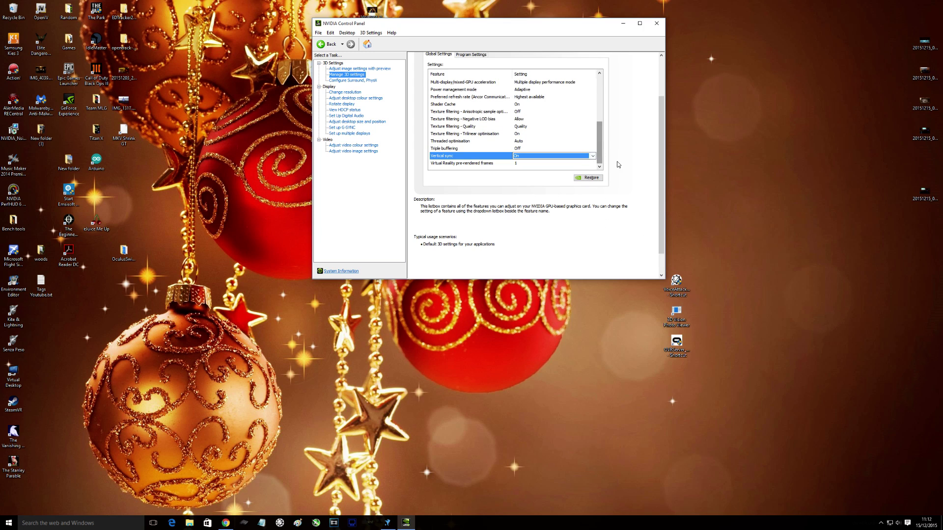
pyautogui.scroll(3, 662, 209)
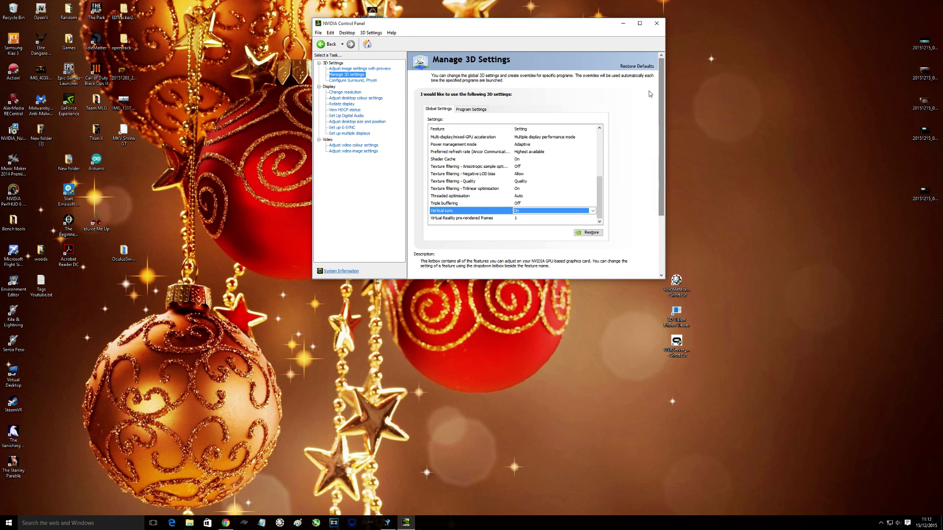
# Close the NVIDIA Control Panel and launch Steam from the hidden tray icons
pyautogui.click(657, 23)
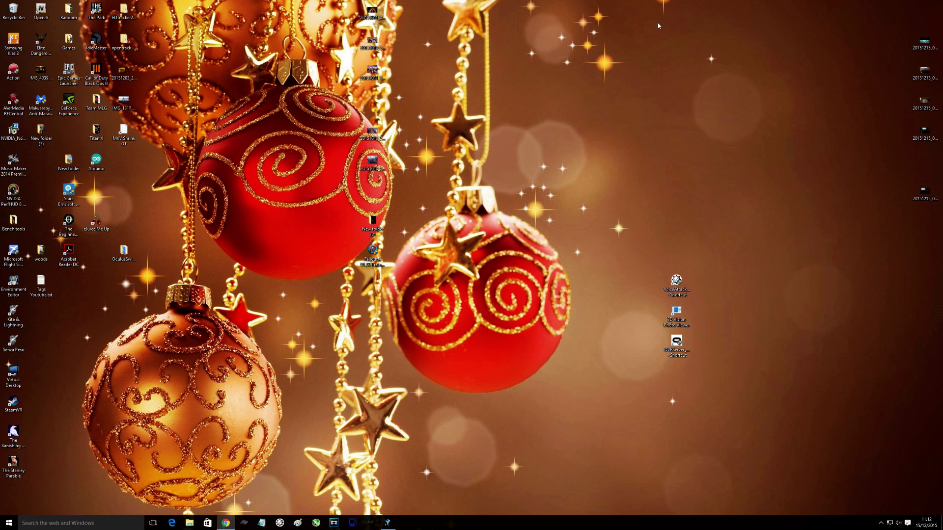
pyautogui.click(881, 523)
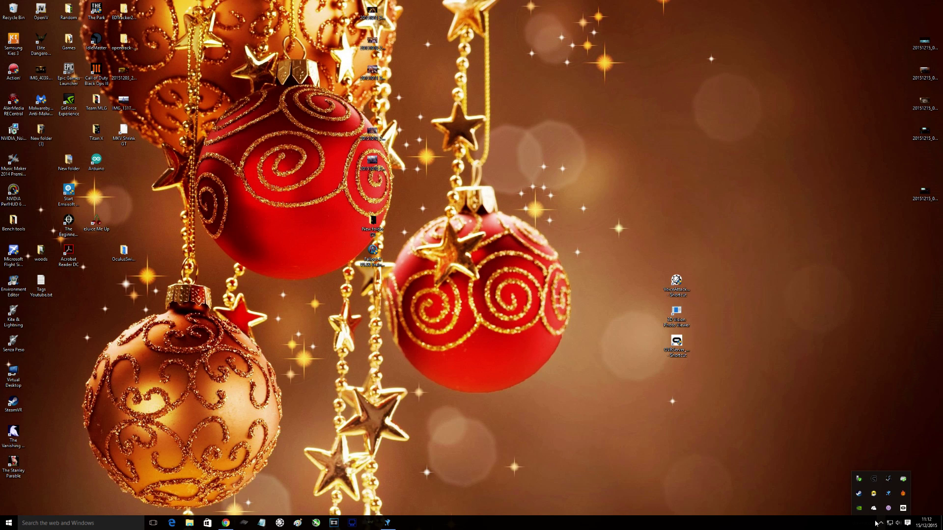
pyautogui.doubleClick(858, 494)
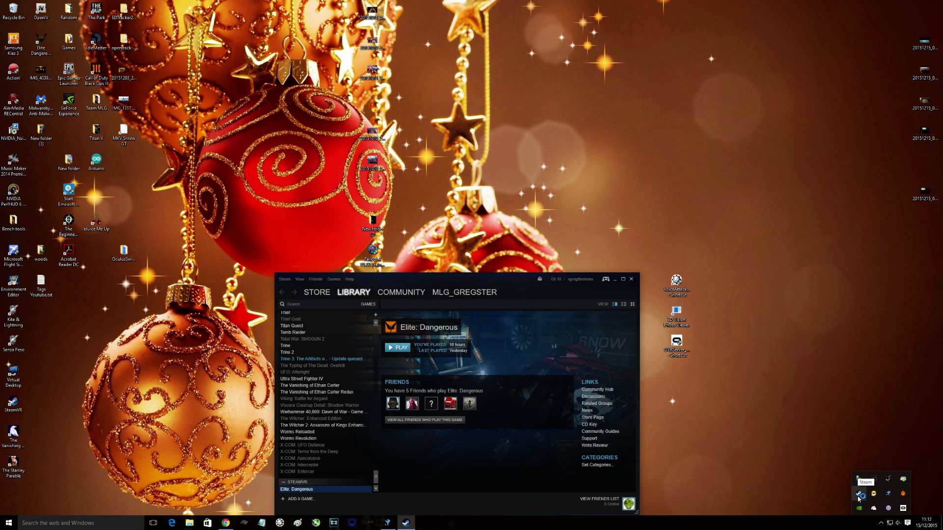
# Select Tomb Raider in the Steam library and launch it with PLAY
pyautogui.moveTo(376, 482)
pyautogui.mouseDown()
pyautogui.moveTo(376, 440)
pyautogui.moveTo(376, 472)
pyautogui.mouseUp()
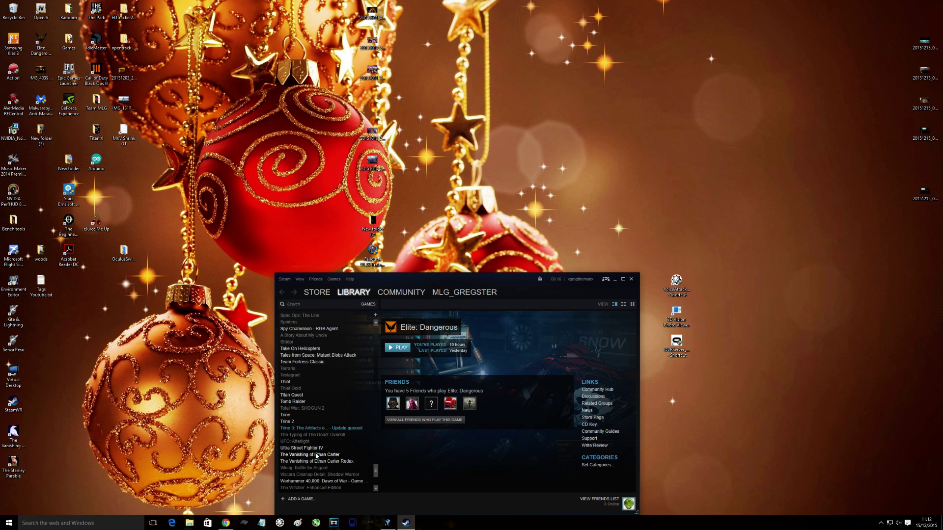
pyautogui.scroll(-1, 315, 455)
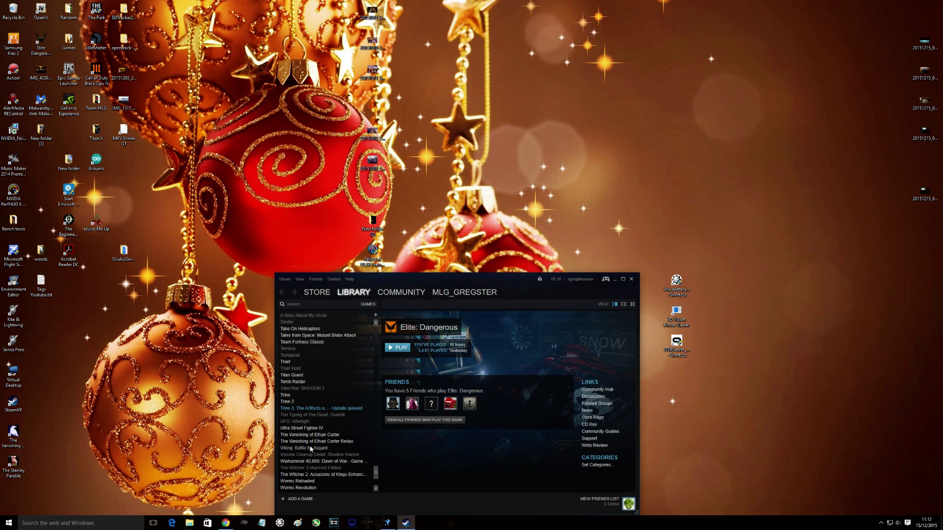
pyautogui.click(301, 384)
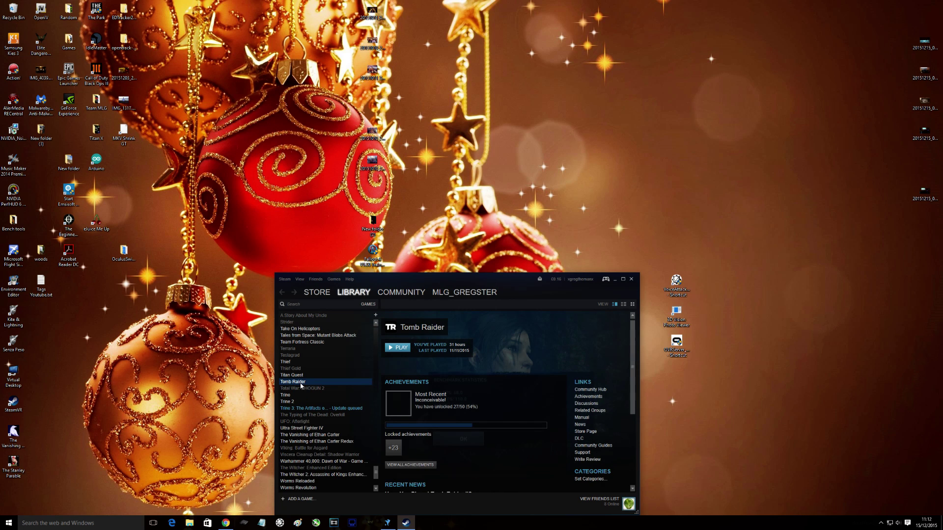
pyautogui.click(389, 349)
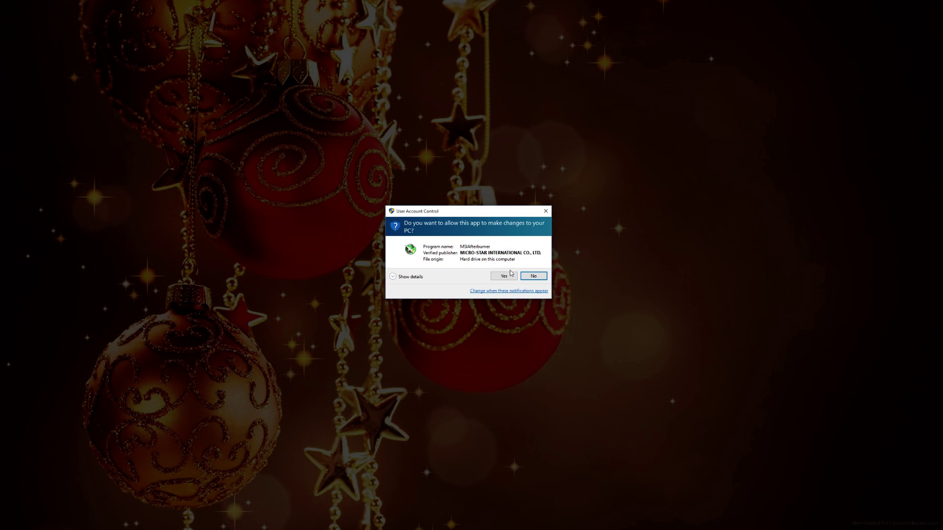
# Allow MSI Afterburner at the UAC prompt and dismiss the Tomb Raider YouTube page
pyautogui.click(505, 275)
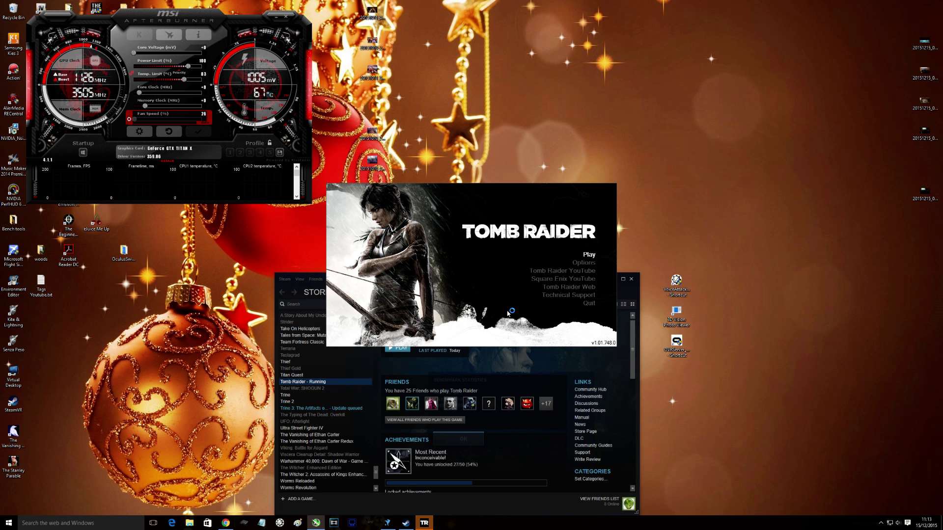
pyautogui.click(584, 269)
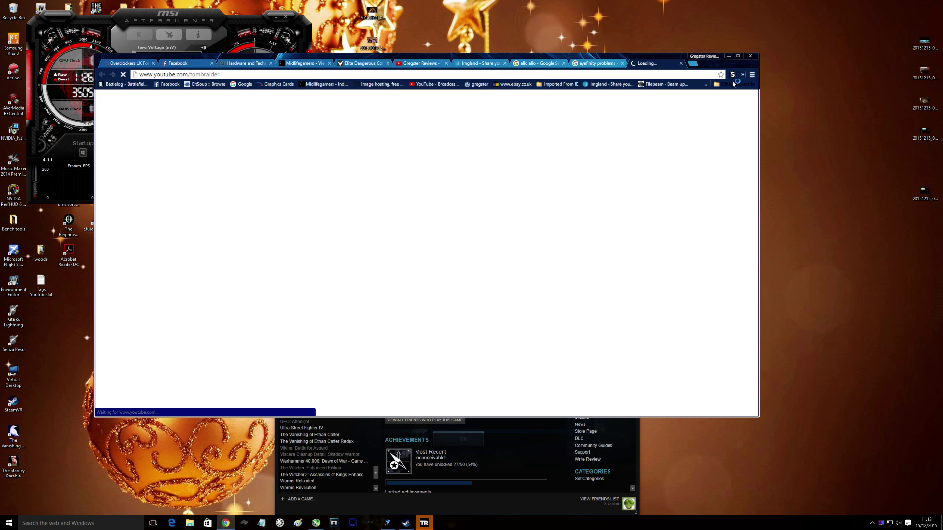
pyautogui.click(731, 57)
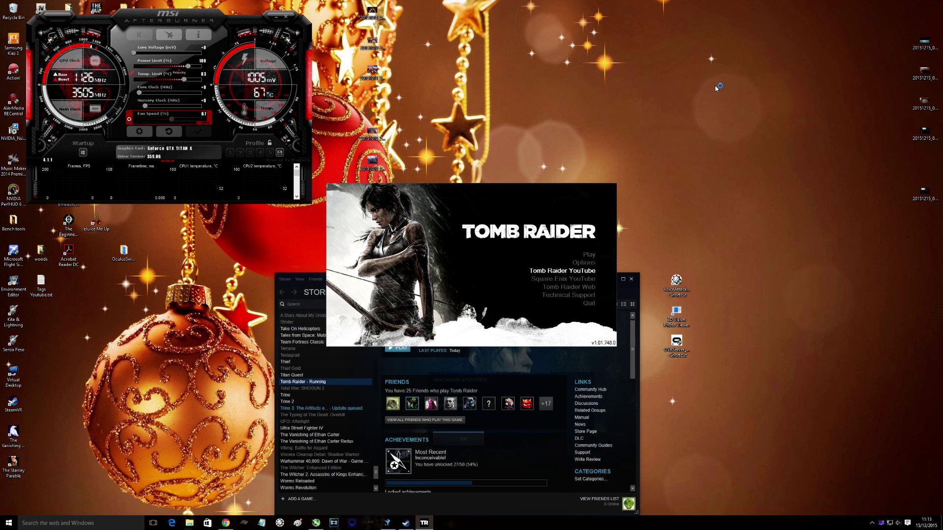
# Show the launcher's advanced setup (Ultimate quality, FXAA) and open MSI Afterburner's properties
pyautogui.click(584, 263)
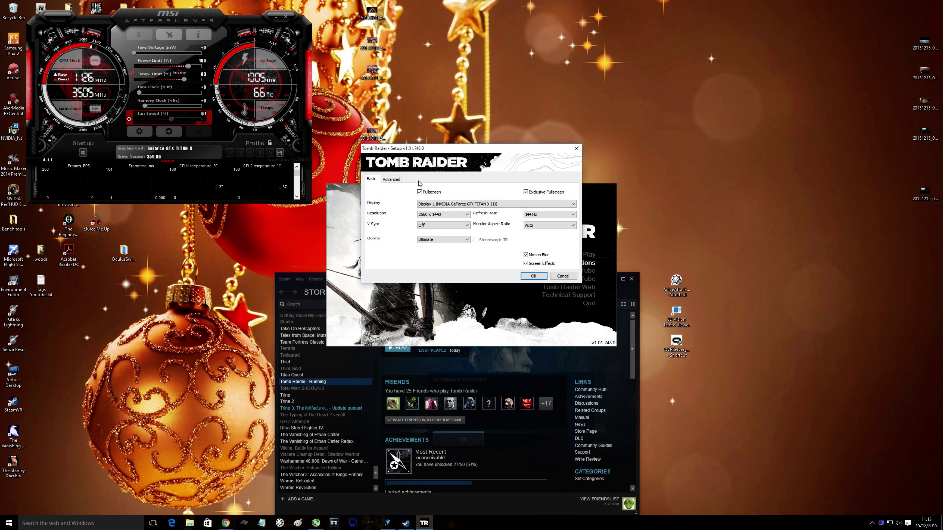
pyautogui.click(393, 179)
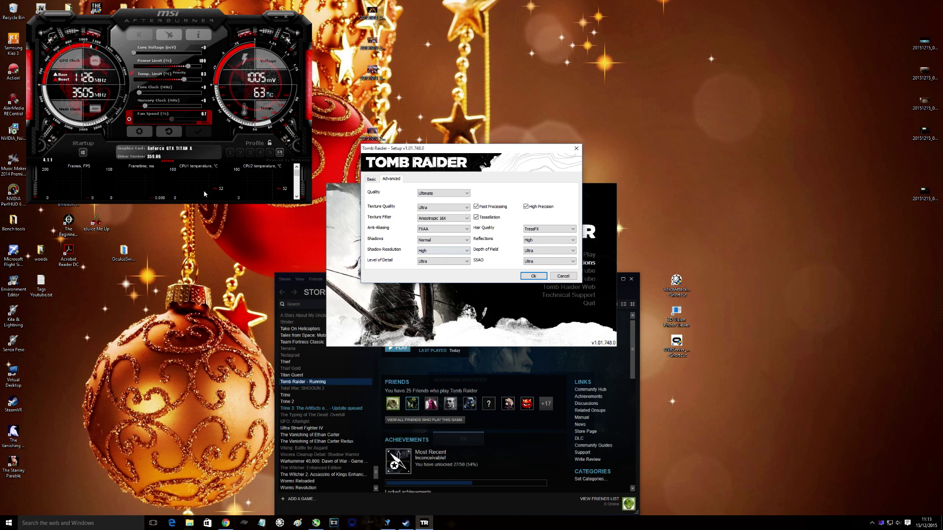
pyautogui.click(134, 133)
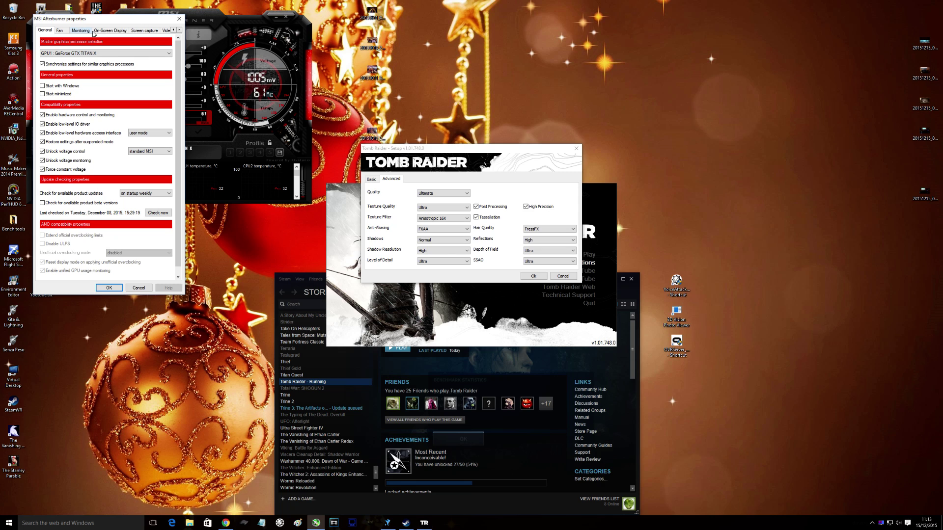
# In Afterburner's Monitoring tab, show Framerate in the On-Screen Display and confirm with OK
pyautogui.click(109, 31)
pyautogui.click(85, 31)
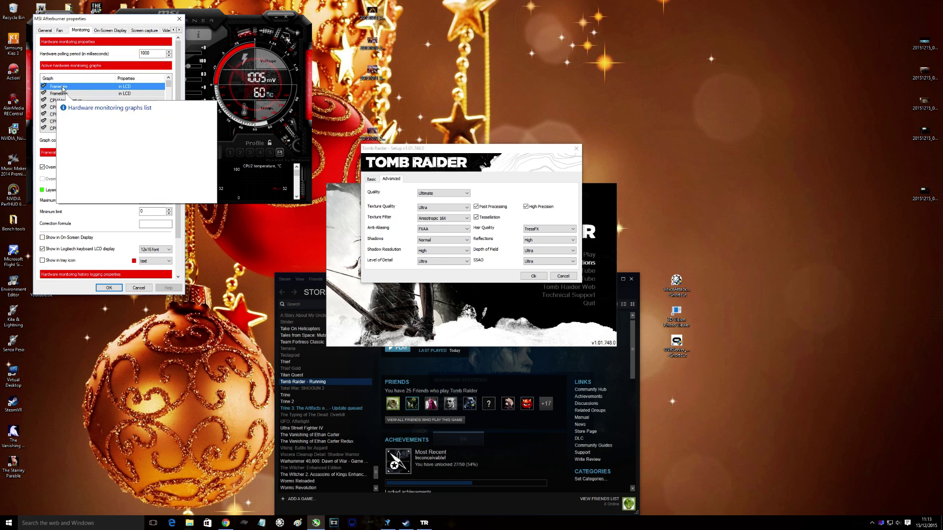
pyautogui.click(42, 238)
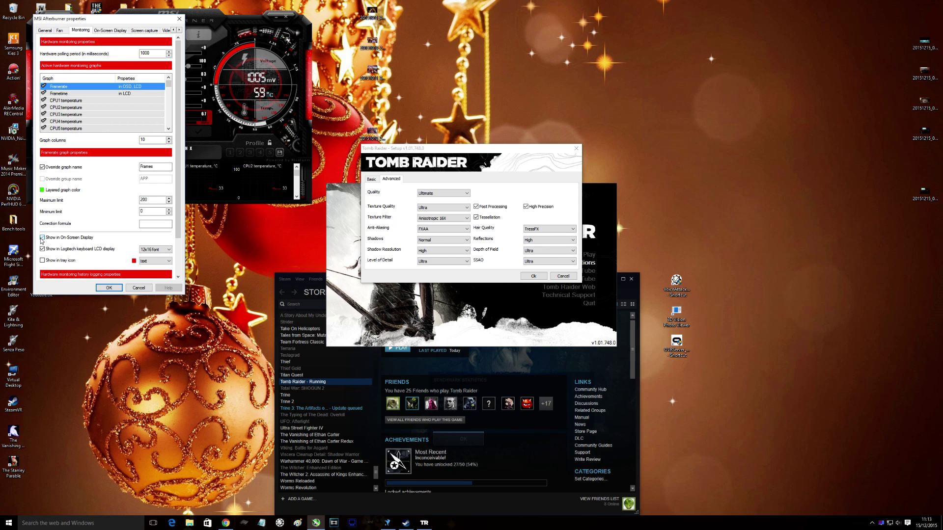
pyautogui.click(108, 288)
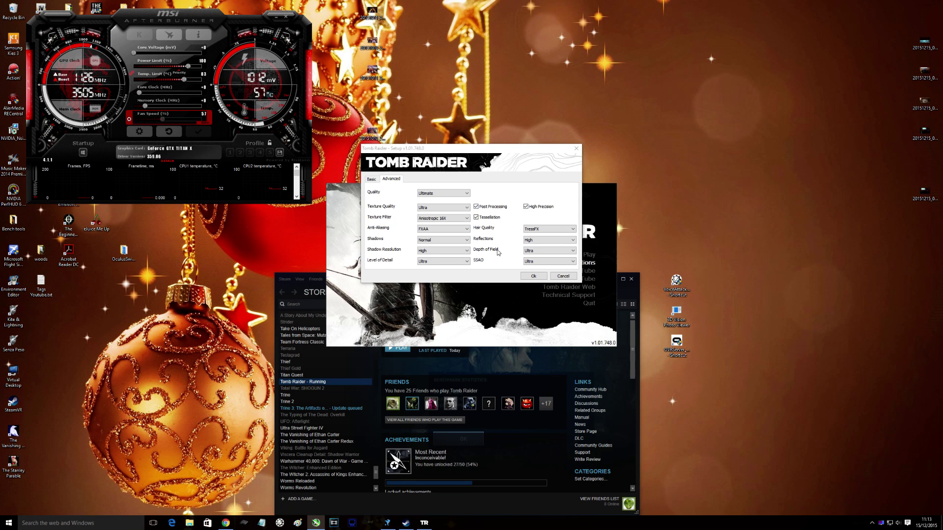
# Check V-Sync on the launcher's Basic tab, then accept the setup to start the game
pyautogui.click(373, 180)
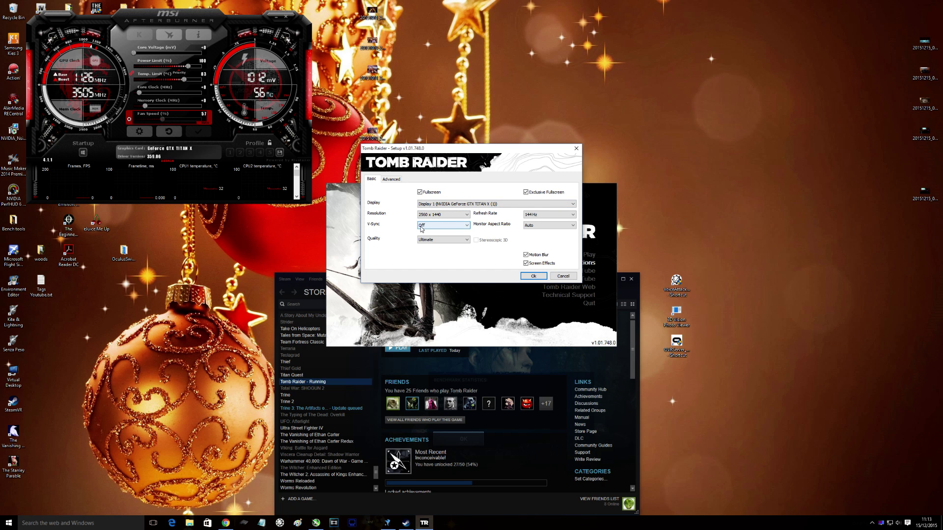
pyautogui.click(533, 277)
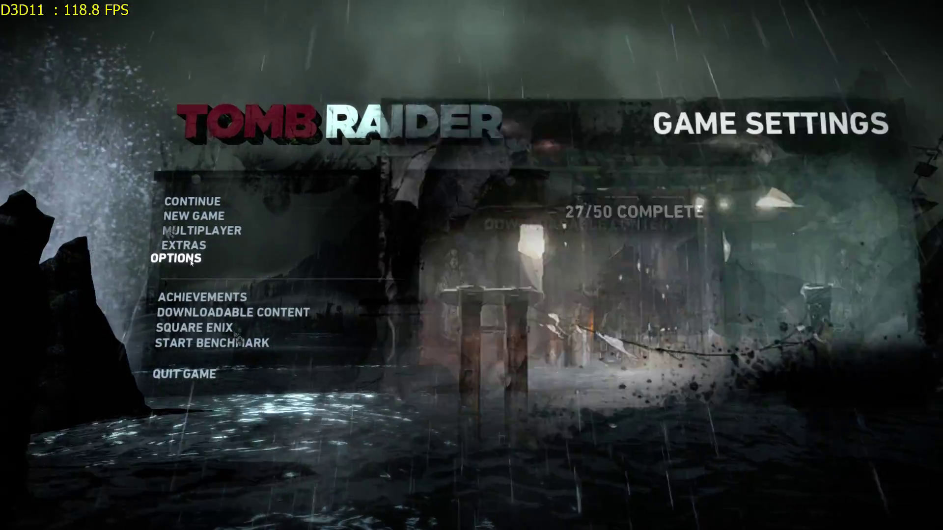
# Lower the advanced graphics Quality preset from Ultimate to High, then return to the main menu
pyautogui.click(191, 263)
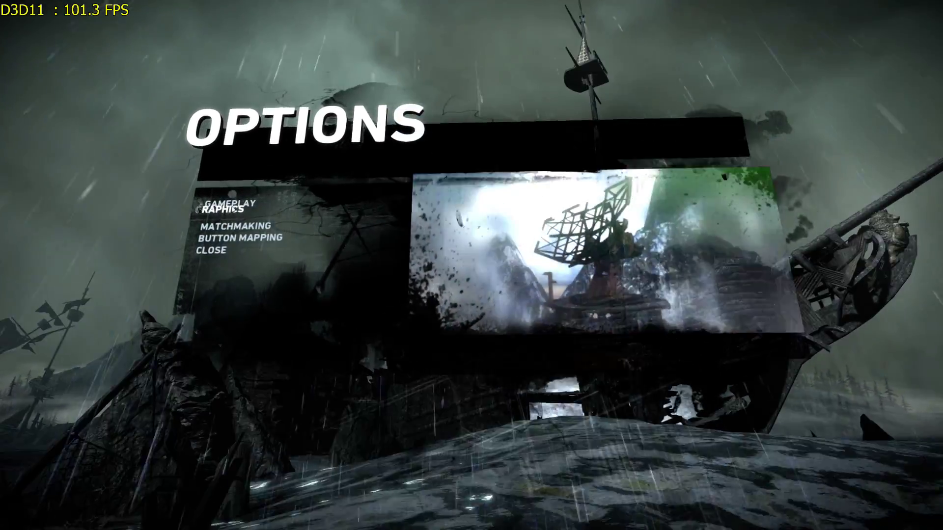
pyautogui.click(231, 216)
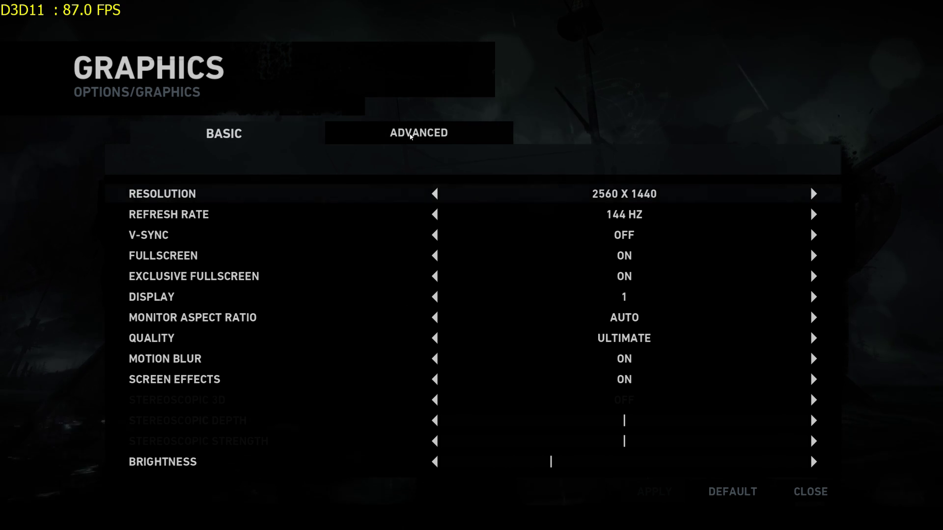
pyautogui.click(410, 137)
pyautogui.click(435, 195)
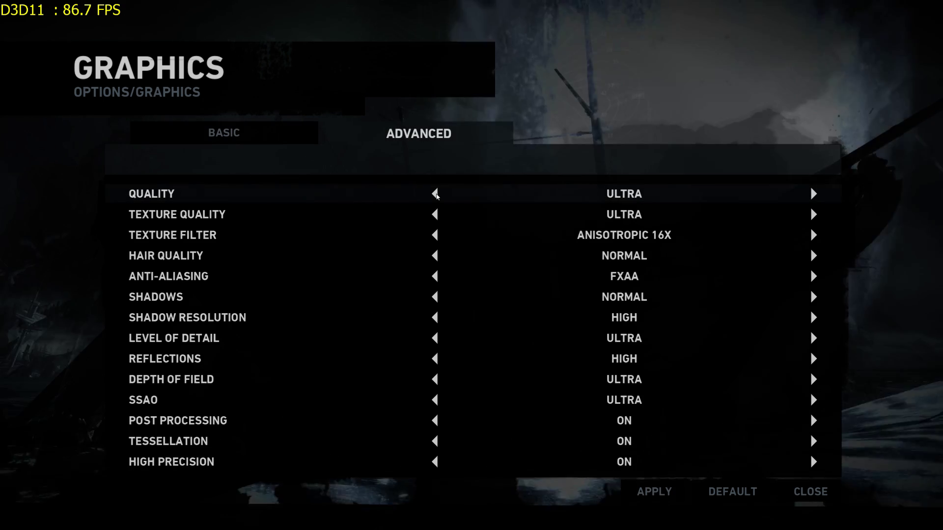
pyautogui.click(435, 194)
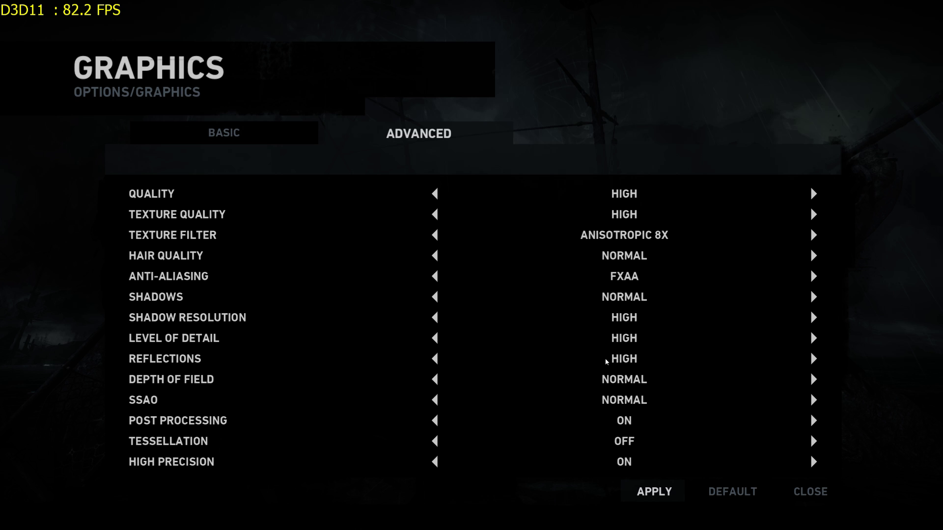
pyautogui.press('Escape')
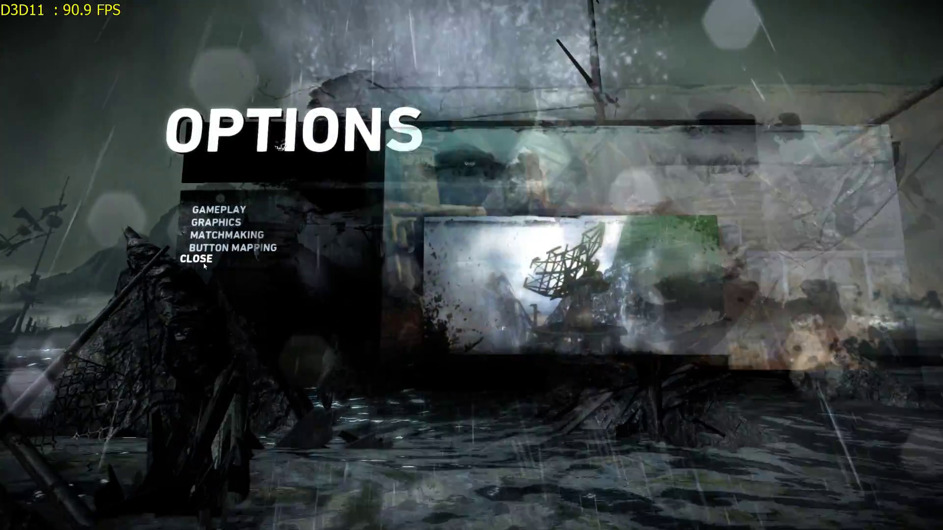
pyautogui.click(204, 263)
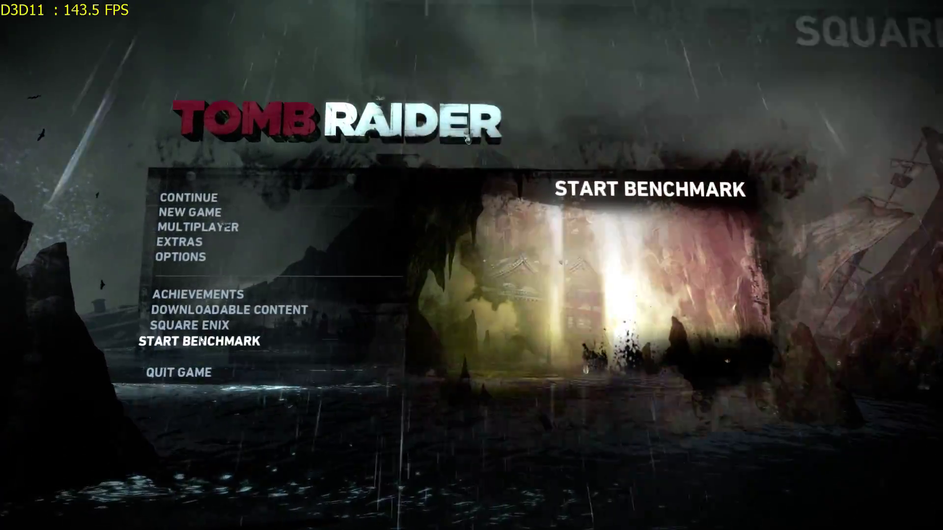
# Start the benchmark from Tomb Raider's main menu
pyautogui.click(204, 340)
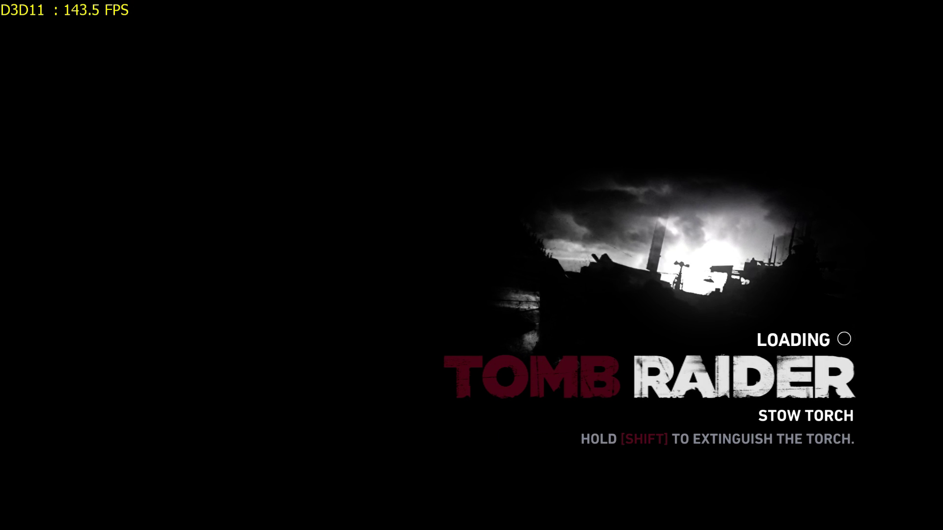